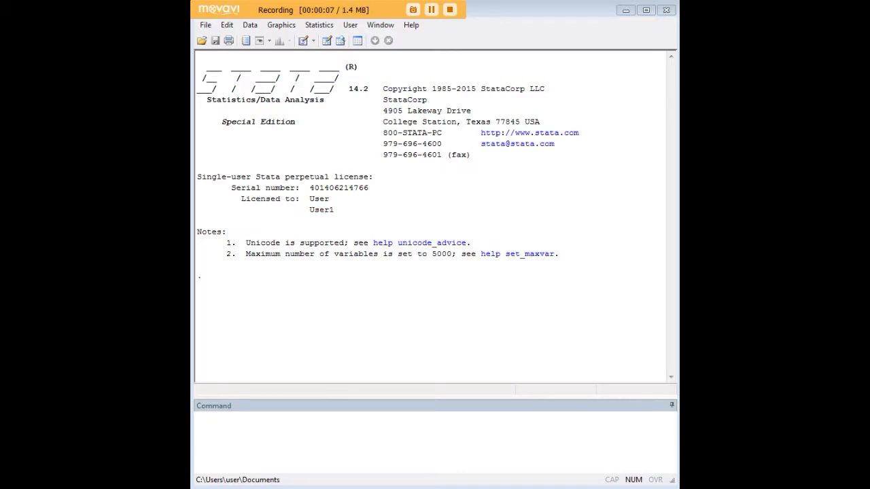
# Step: Paste and run 'webuse census13' to load the 1980 Census state data
pyautogui.click(544, 428)
pyautogui.write('webuse census13')
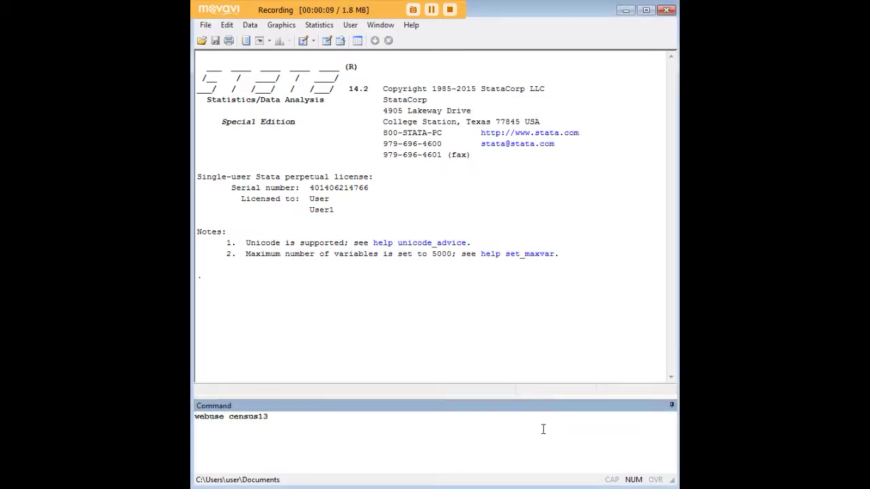
pyautogui.press('Return')
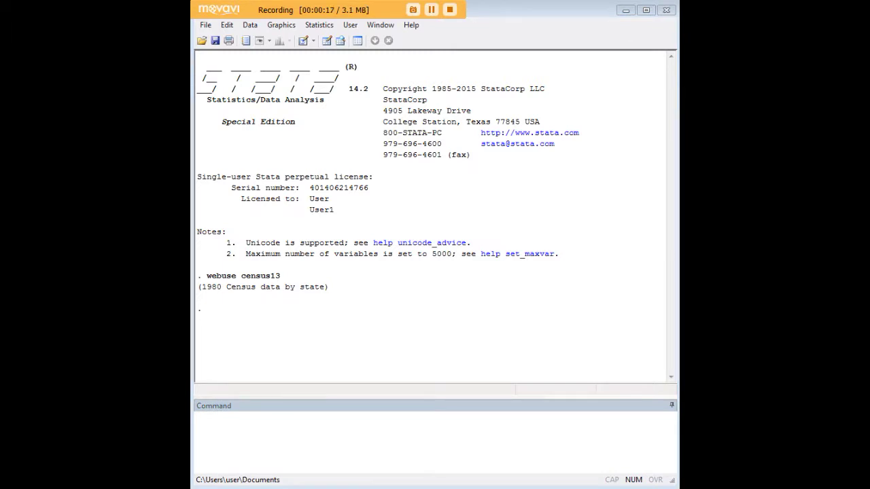
# Step: Create a new variable x equal to 0 with 'gen x = 0'
pyautogui.click(614, 432)
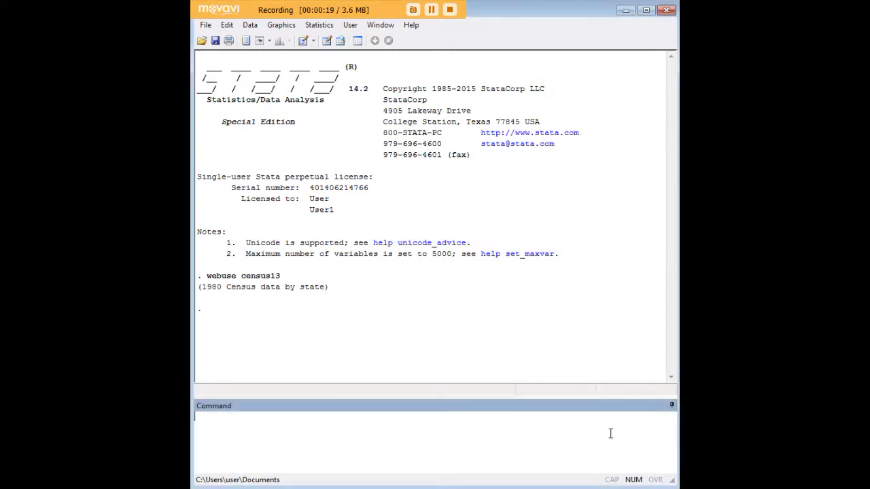
pyautogui.write('gen x = 0')
pyautogui.press('Return')
# Step: Check the new x column in the Data Editor, then minimize the editor
pyautogui.write('edit')
pyautogui.press('Return')
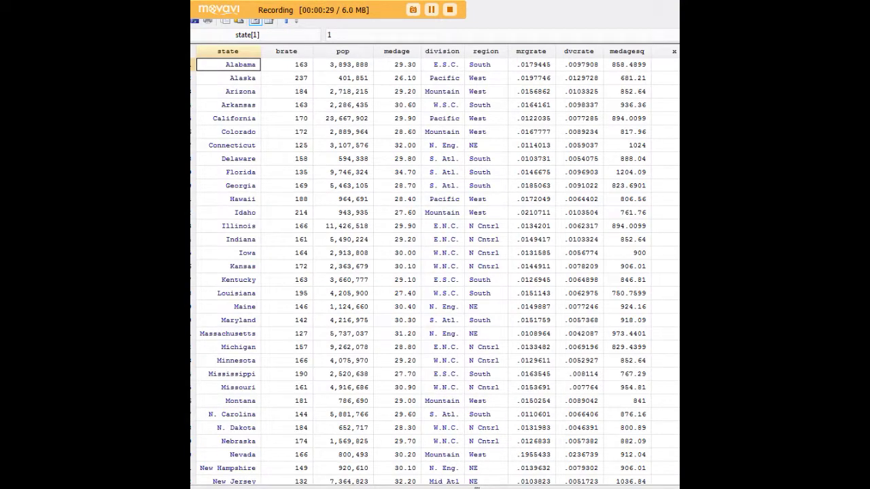
pyautogui.hotkey('alt', 'Tab')
pyautogui.moveTo(866, 36); pyautogui.dragTo(411, 30)
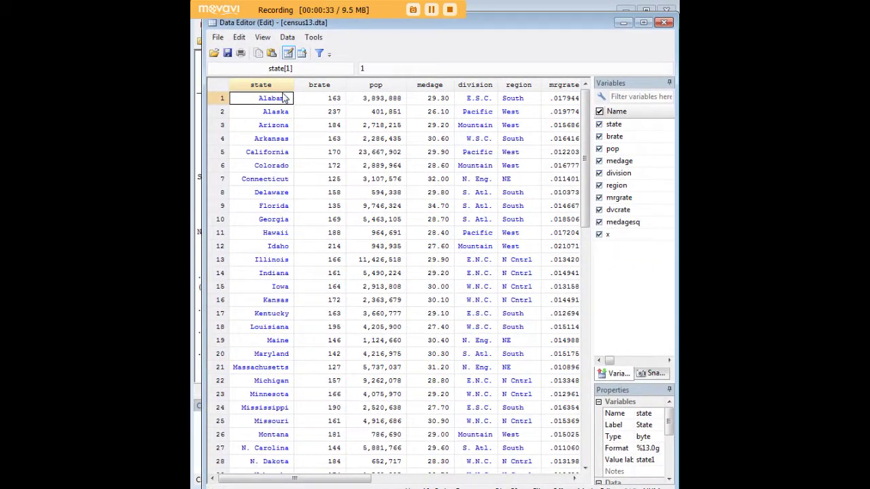
pyautogui.press('Right')
pyautogui.press('Right')
pyautogui.press('Right')
pyautogui.press('Right')
pyautogui.press('Right')
pyautogui.press('Right')
pyautogui.press('Right')
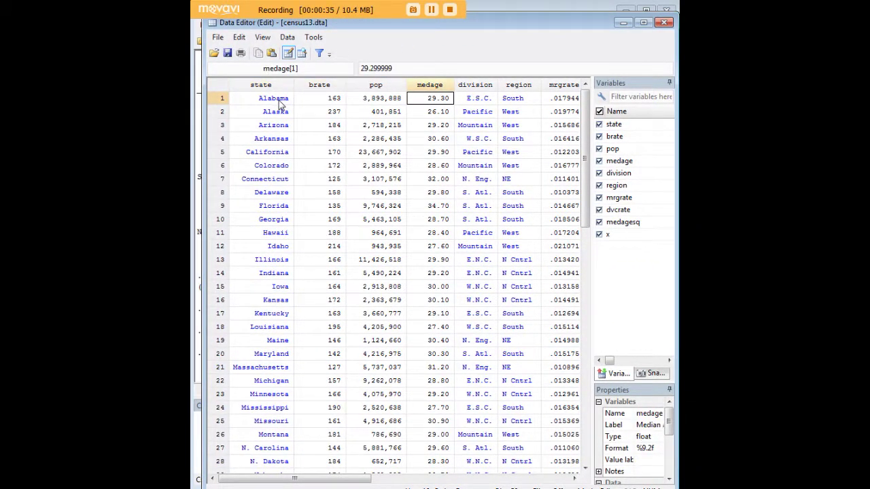
pyautogui.press('Right')
pyautogui.press('Right')
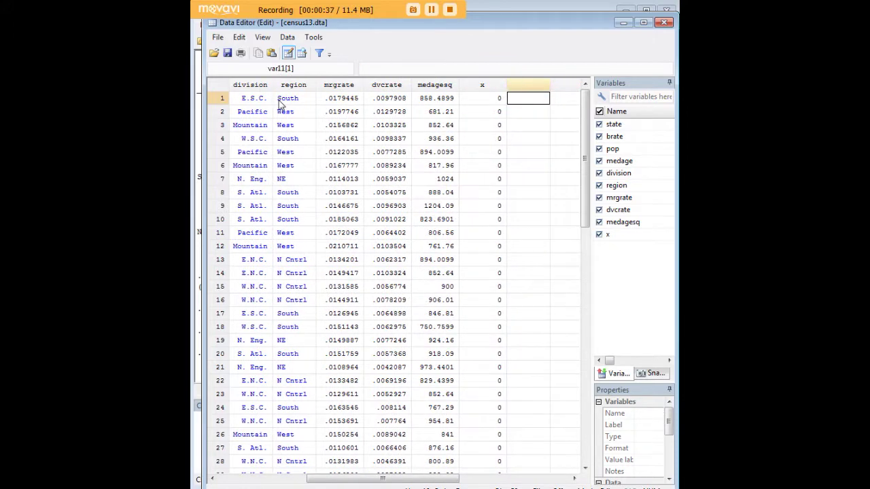
pyautogui.press('Left')
pyautogui.press('Left')
pyautogui.press('Left')
pyautogui.press('Left')
pyautogui.press('Left')
pyautogui.press('Left')
pyautogui.press('Left')
pyautogui.press('Left')
pyautogui.press('Left')
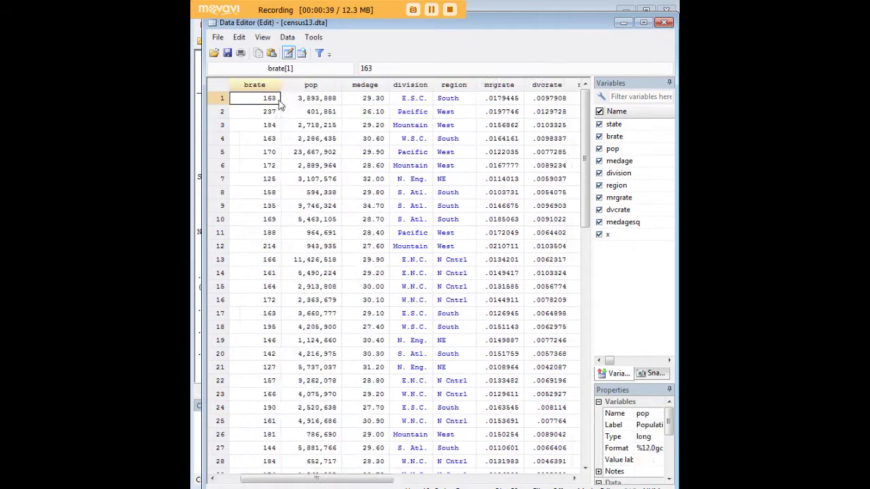
pyautogui.click(624, 22)
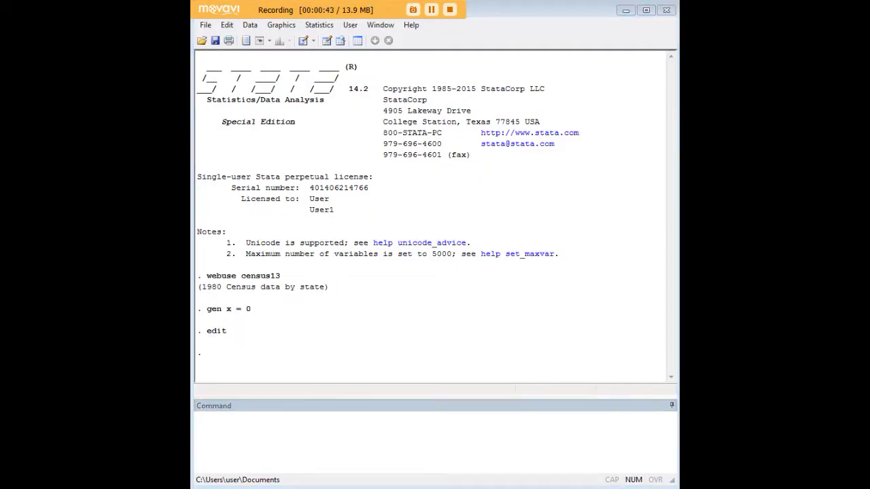
# Step: Run 'webuse auto', which fails because census13 was modified
pyautogui.click(600, 444)
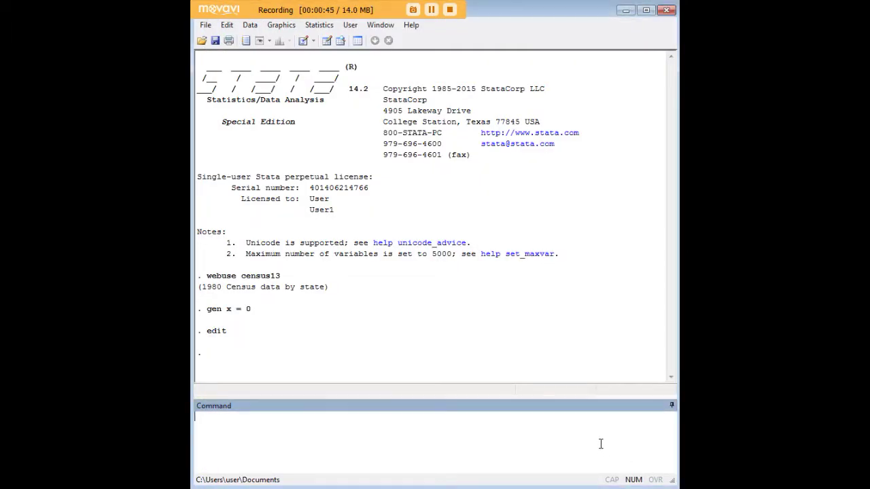
pyautogui.write('webuse auto')
pyautogui.press('Return')
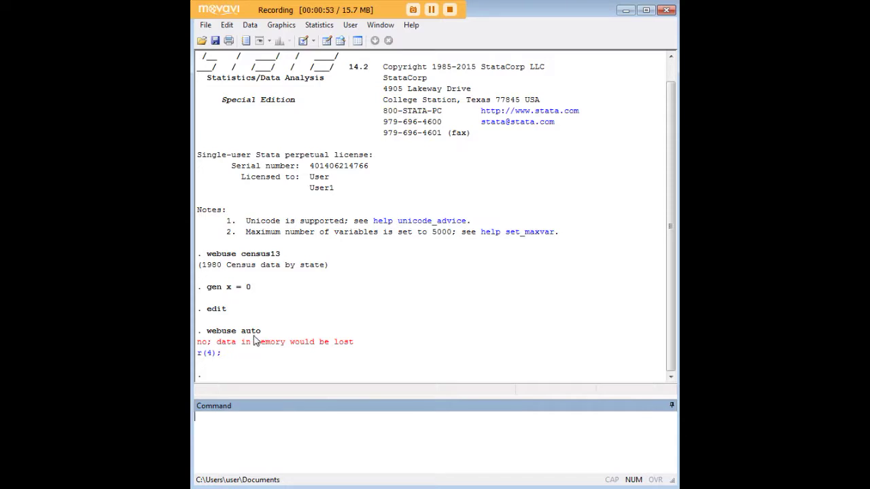
# Step: Highlight 'auto' and the 'no; data in memory would be lost' error in Results
pyautogui.moveTo(264, 331); pyautogui.dragTo(241, 332)
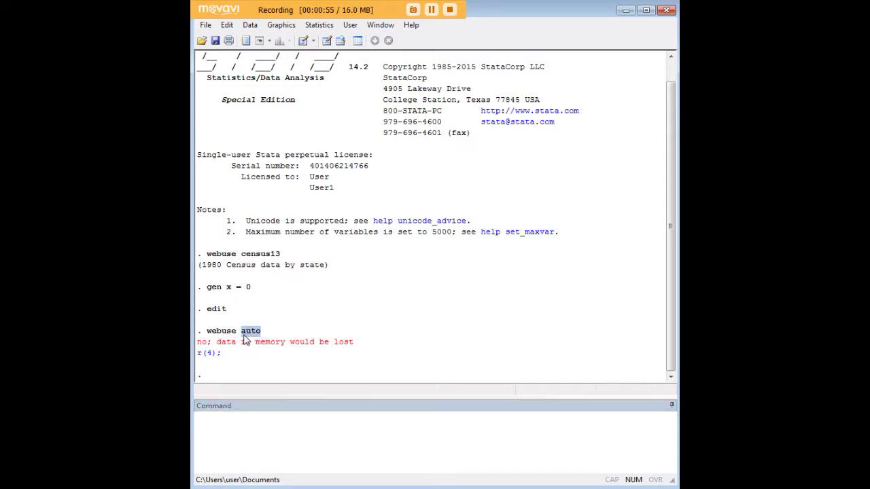
pyautogui.moveTo(360, 343); pyautogui.dragTo(200, 342)
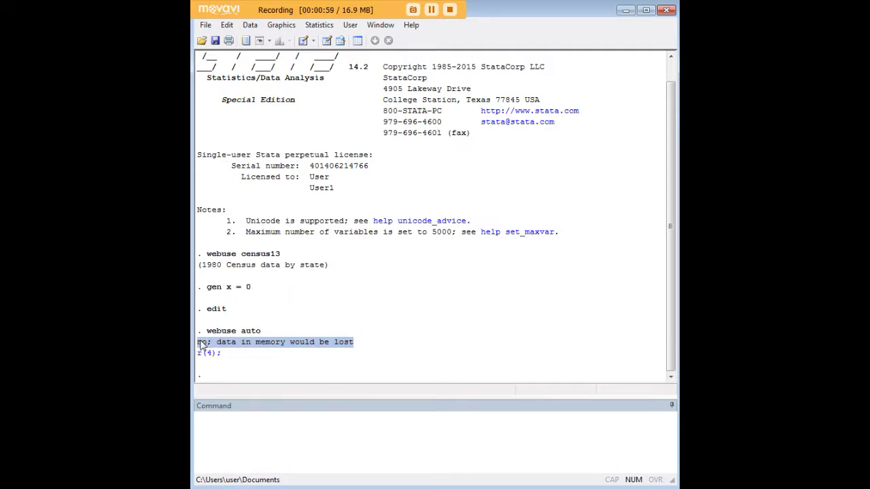
pyautogui.click(256, 350)
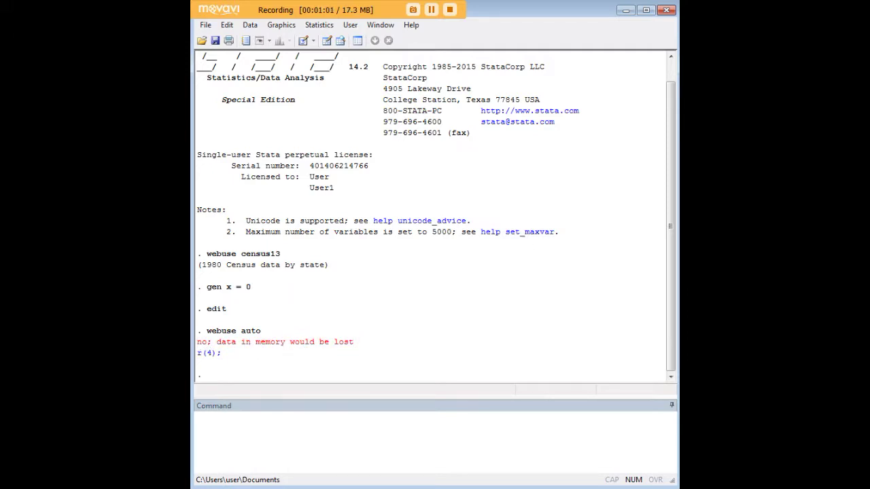
pyautogui.click(470, 418)
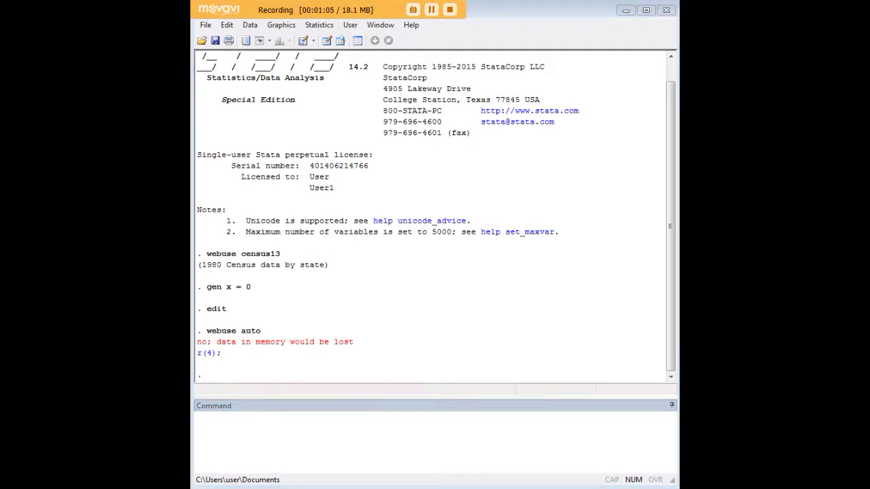
# Step: Clear memory with 'clear' and confirm the Data Editor is empty
pyautogui.click(582, 431)
pyautogui.write('clear')
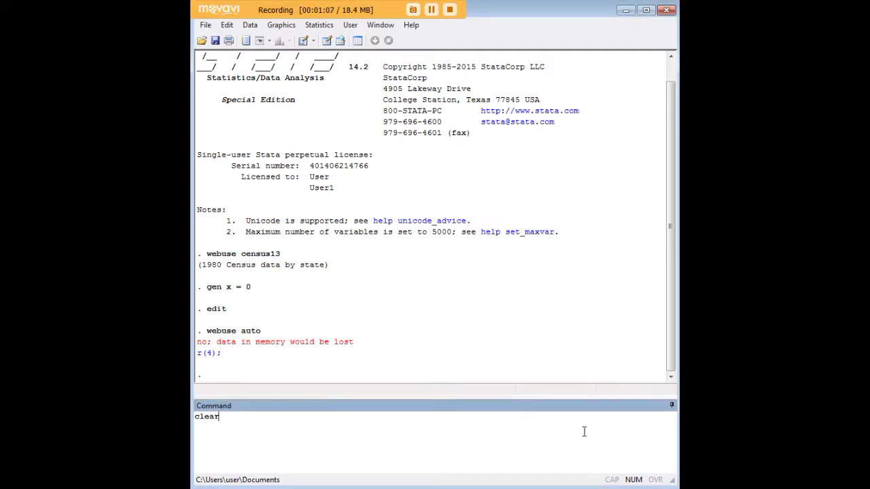
pyautogui.press('Return')
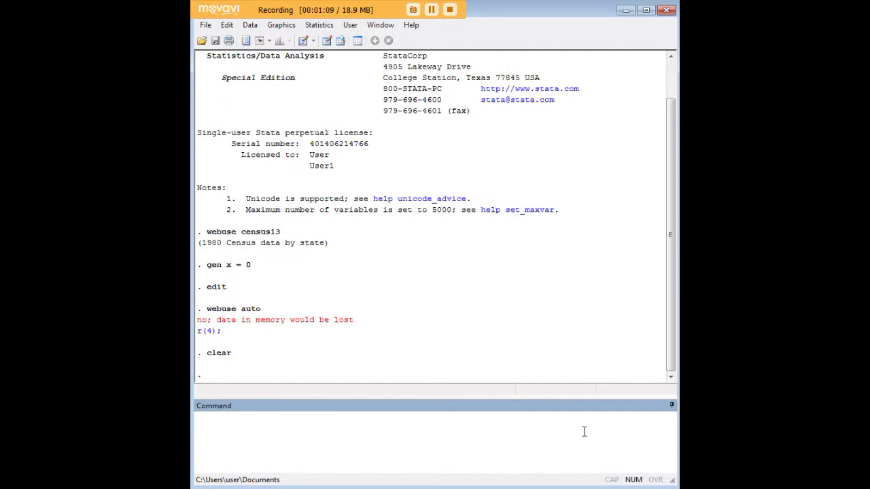
pyautogui.write('edit')
pyautogui.press('Return')
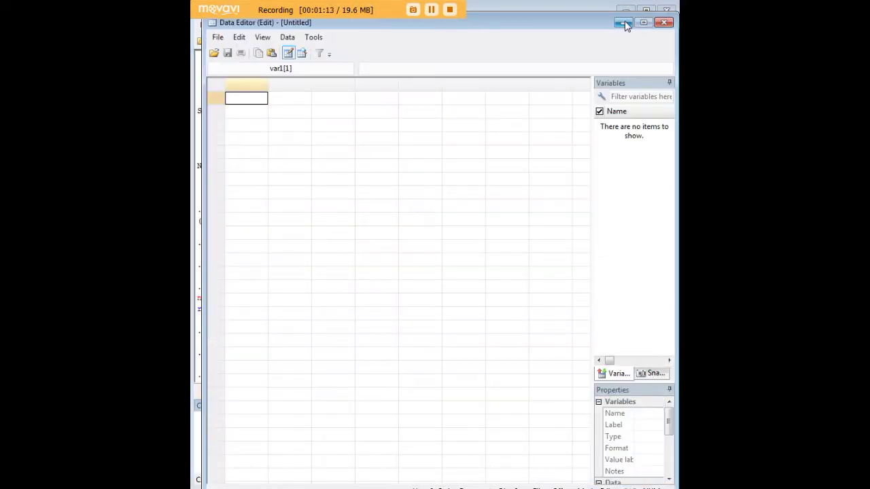
pyautogui.click(624, 24)
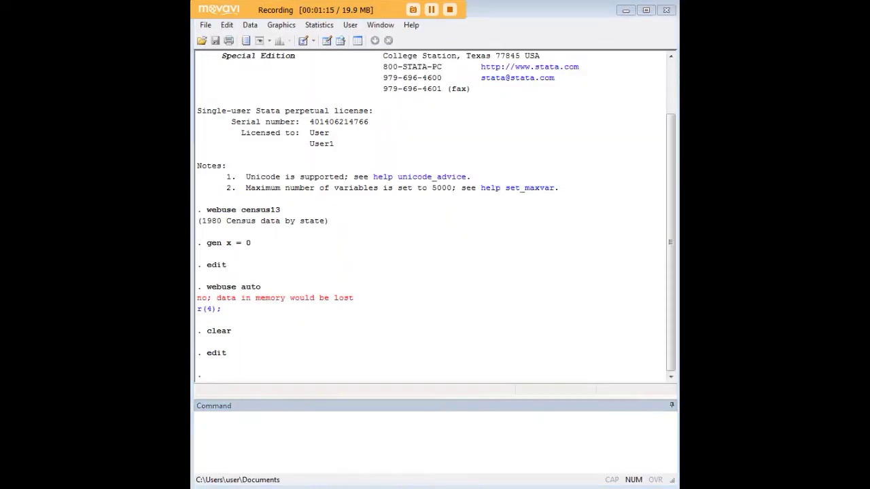
# Step: Load the 1978 Automobile Data with 'webuse auto' and review it in the Data Editor
pyautogui.click(521, 437)
pyautogui.write('webuse auto')
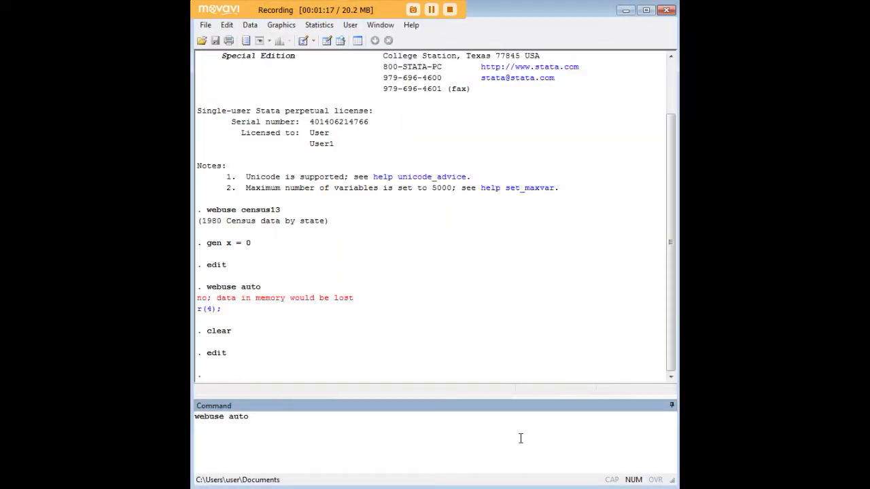
pyautogui.press('Return')
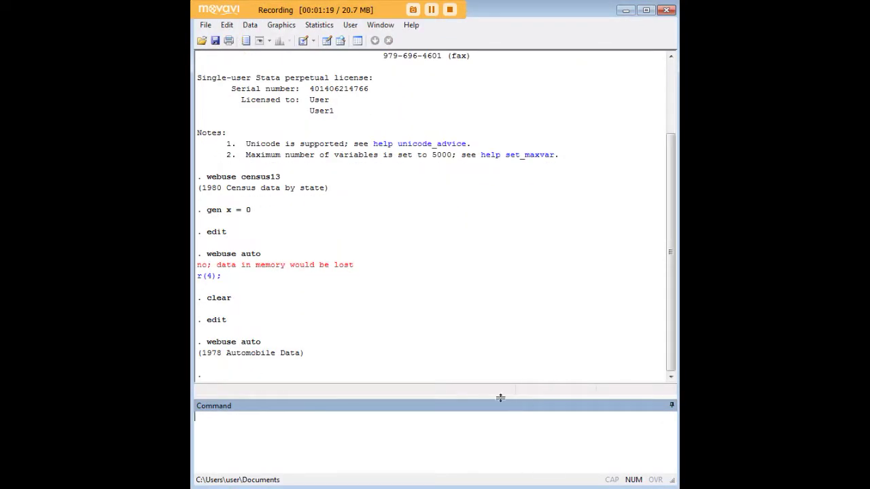
pyautogui.write('edit')
pyautogui.press('Return')
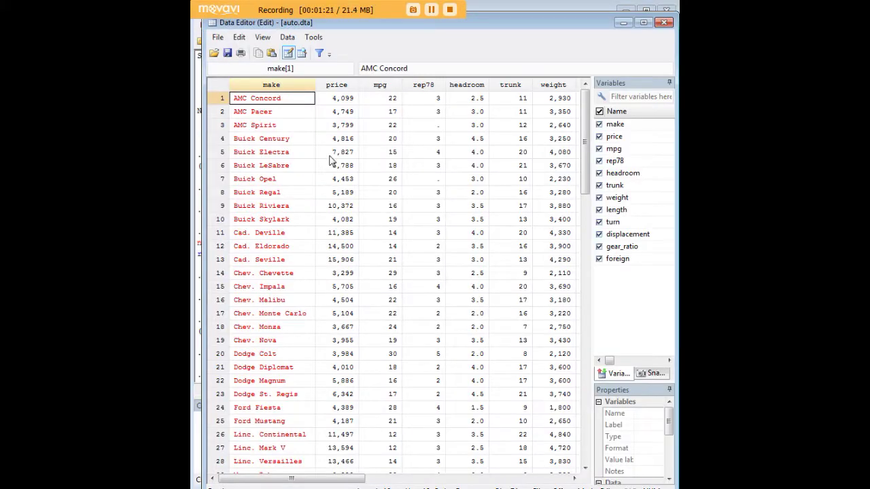
pyautogui.press('Right')
pyautogui.press('Right')
pyautogui.press('Right')
pyautogui.press('Right')
pyautogui.press('Right')
pyautogui.press('Right')
pyautogui.press('Right')
pyautogui.press('Right')
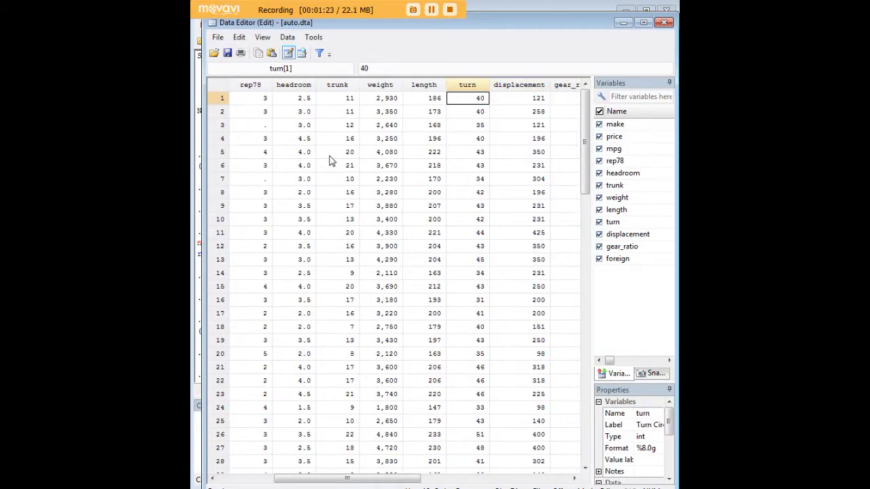
pyautogui.press('Left')
pyautogui.press('Left')
pyautogui.press('Left')
pyautogui.press('Left')
pyautogui.press('Left')
pyautogui.press('Left')
pyautogui.press('Left')
pyautogui.press('Left')
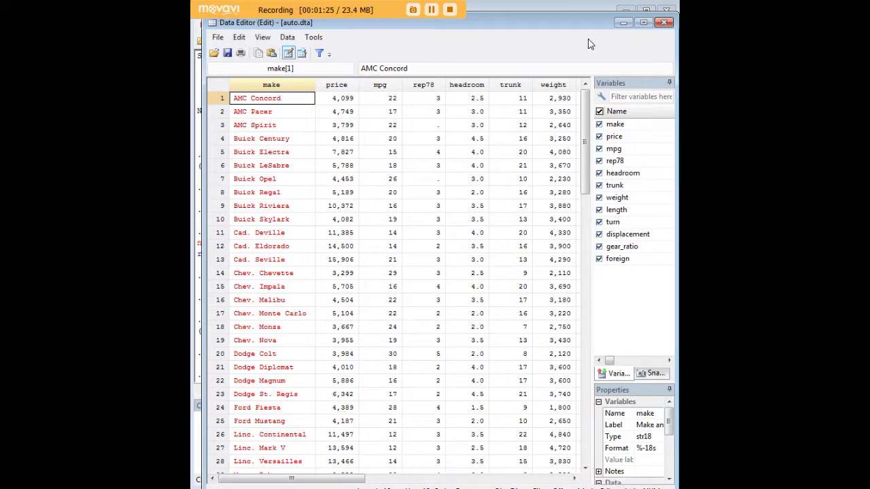
pyautogui.click(621, 24)
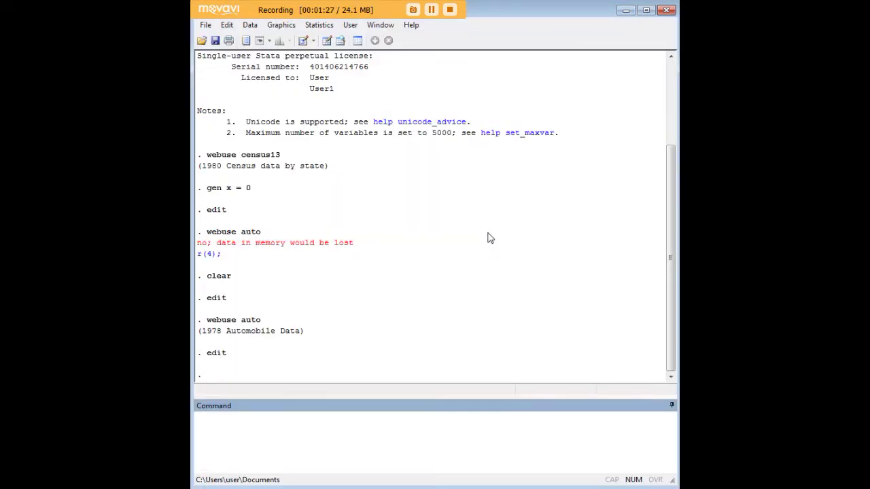